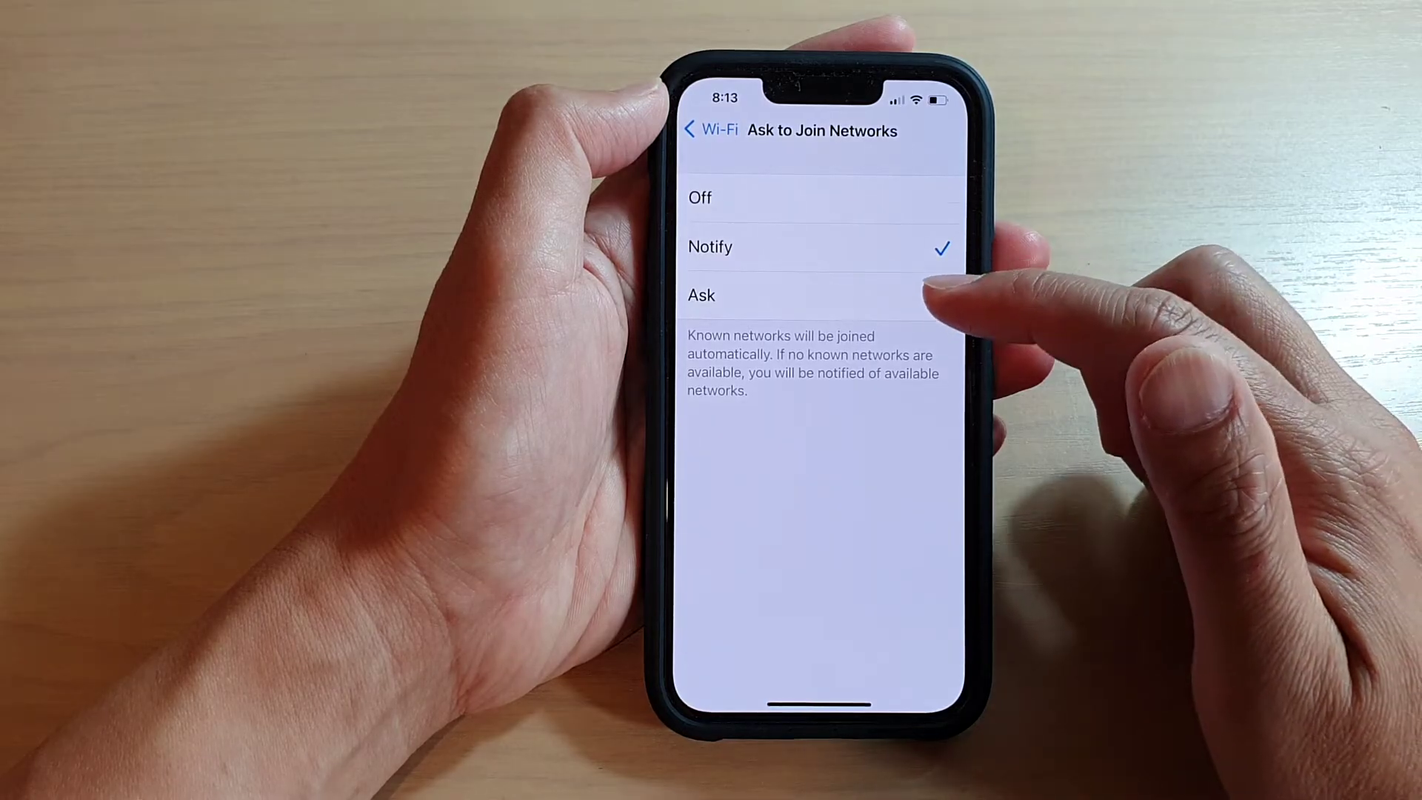
{"action": "left_click", "coordinate": [889, 296]}
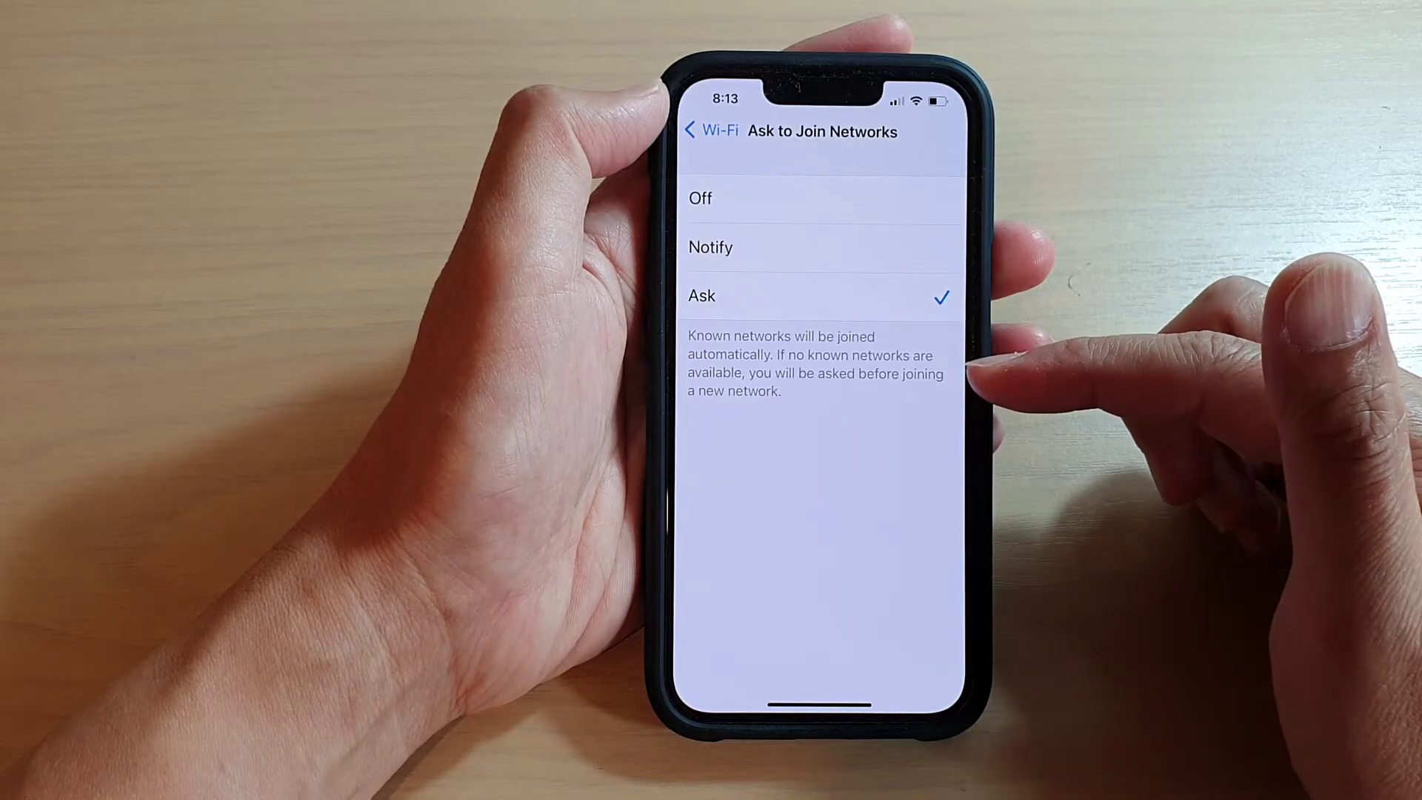
{"action": "left_click", "coordinate": [889, 247]}
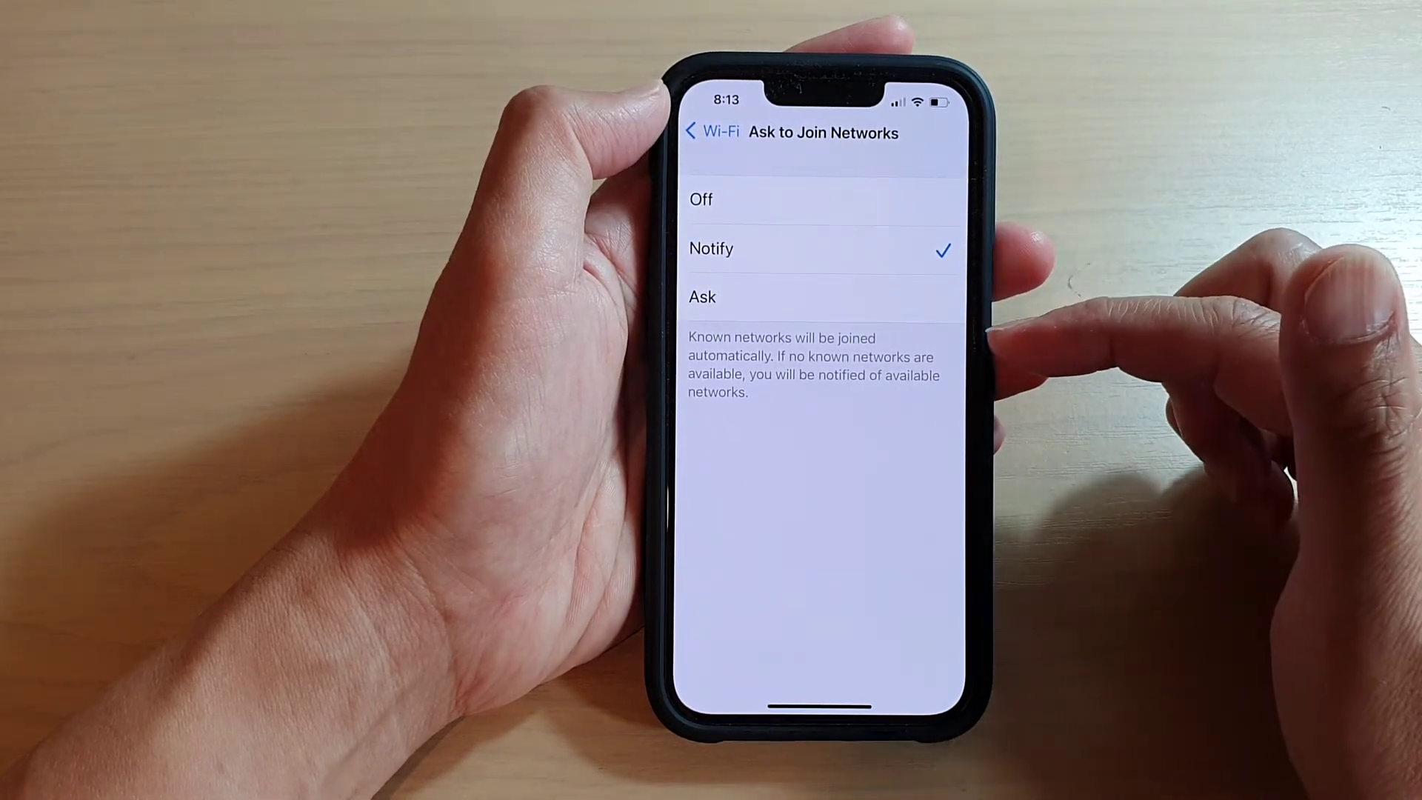
{"action": "left_click", "coordinate": [911, 200]}
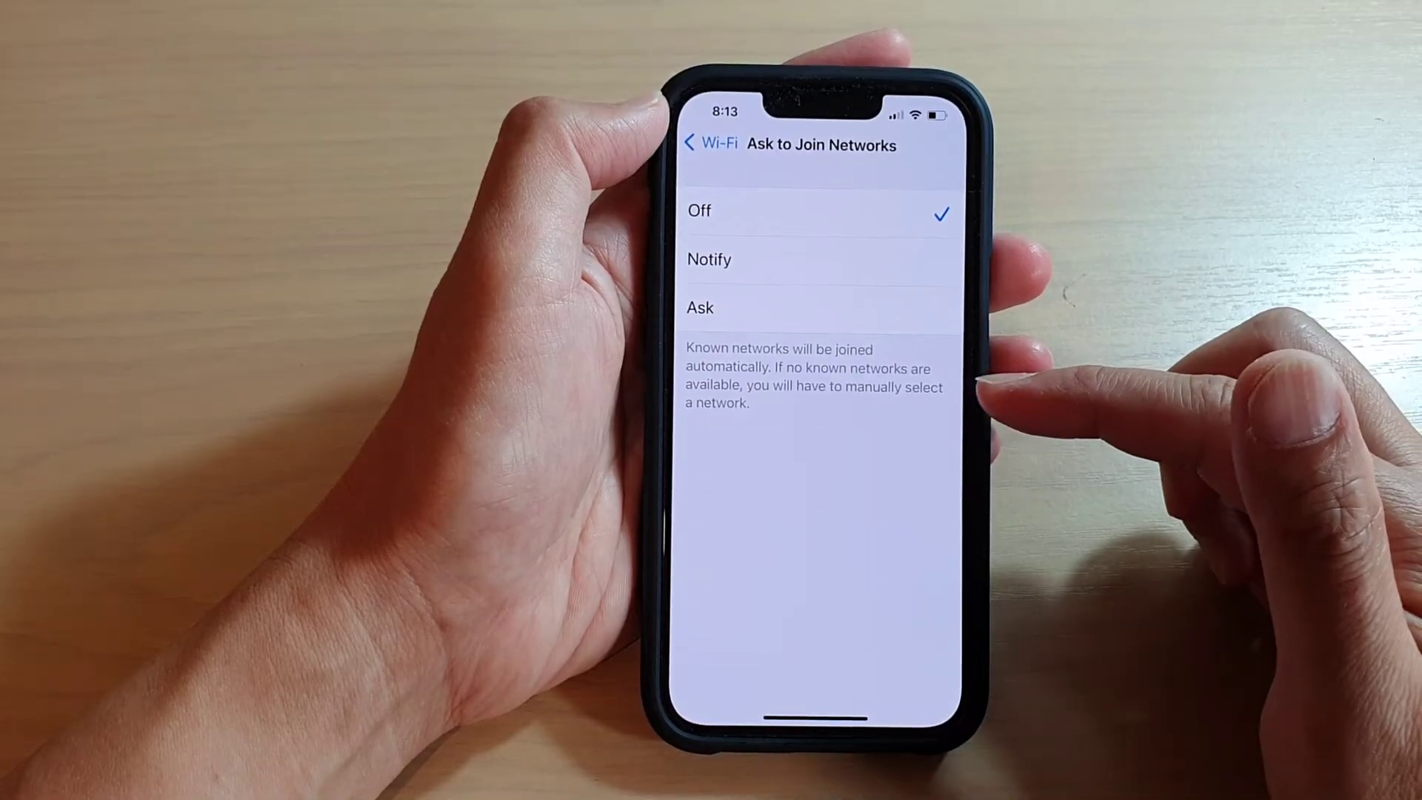
{"action": "left_click", "coordinate": [816, 258]}
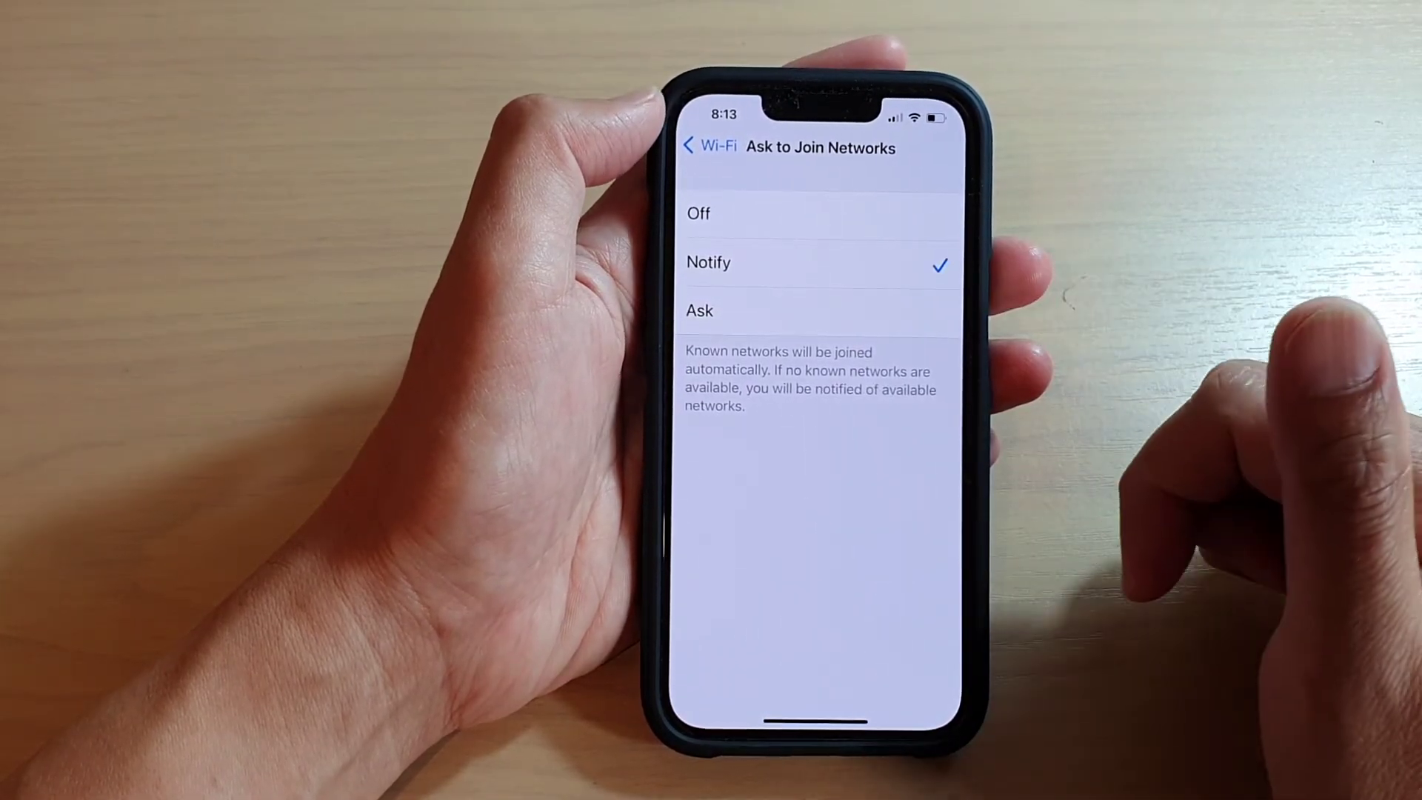
Step: Go back to the Wi-Fi list, then swipe up to close Settings to the home screen
{"action": "left_click", "coordinate": [708, 148]}
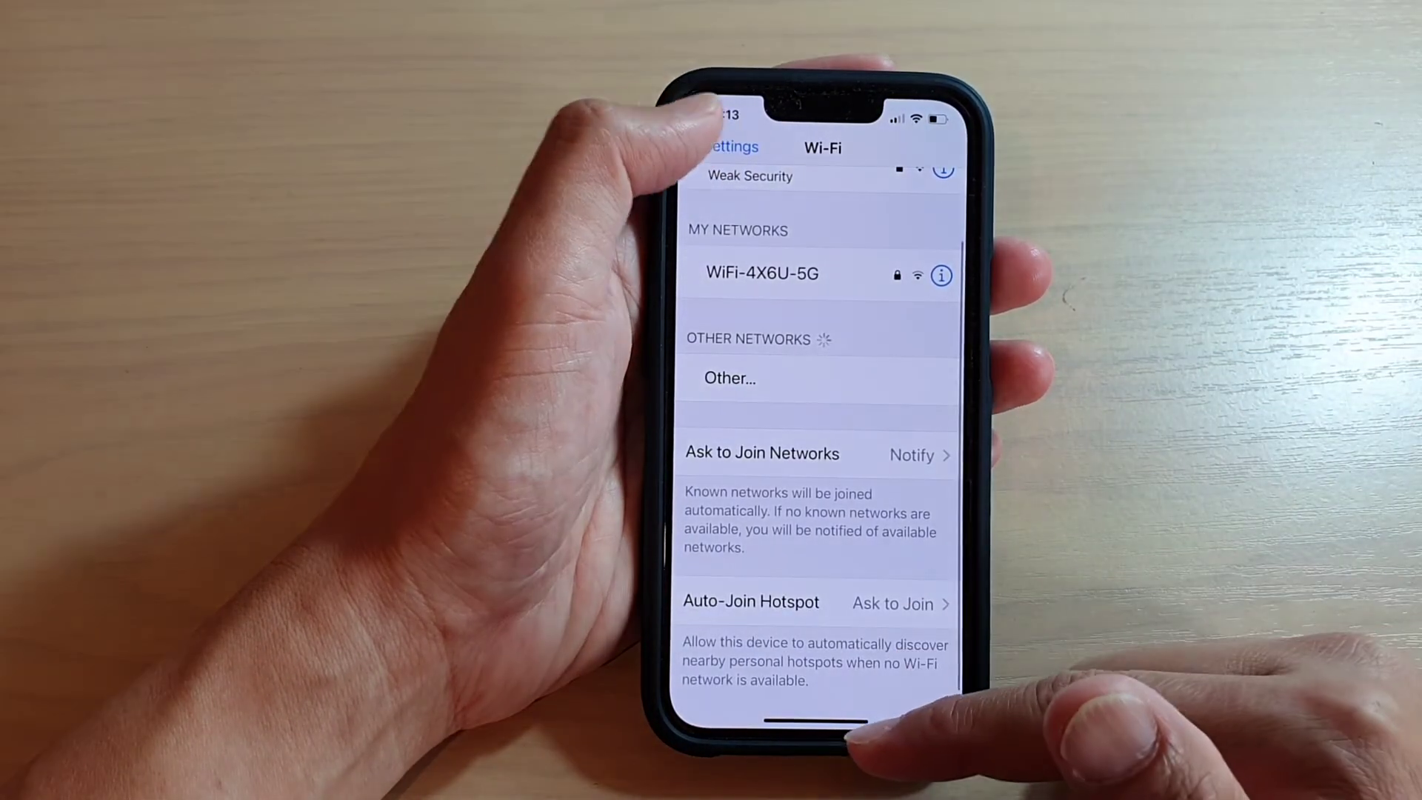
{"action": "left_click_drag", "start_coordinate": [816, 722], "coordinate": [816, 444]}
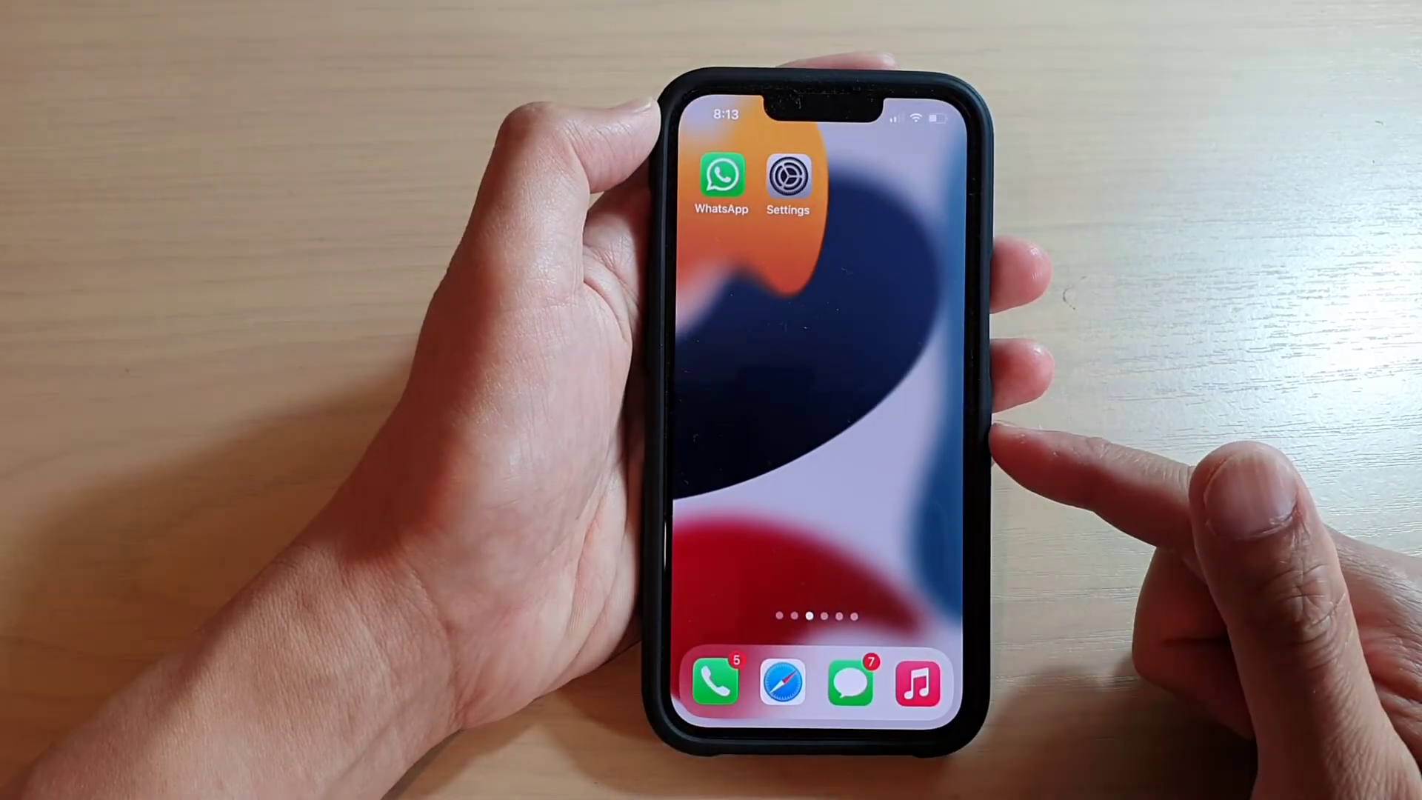